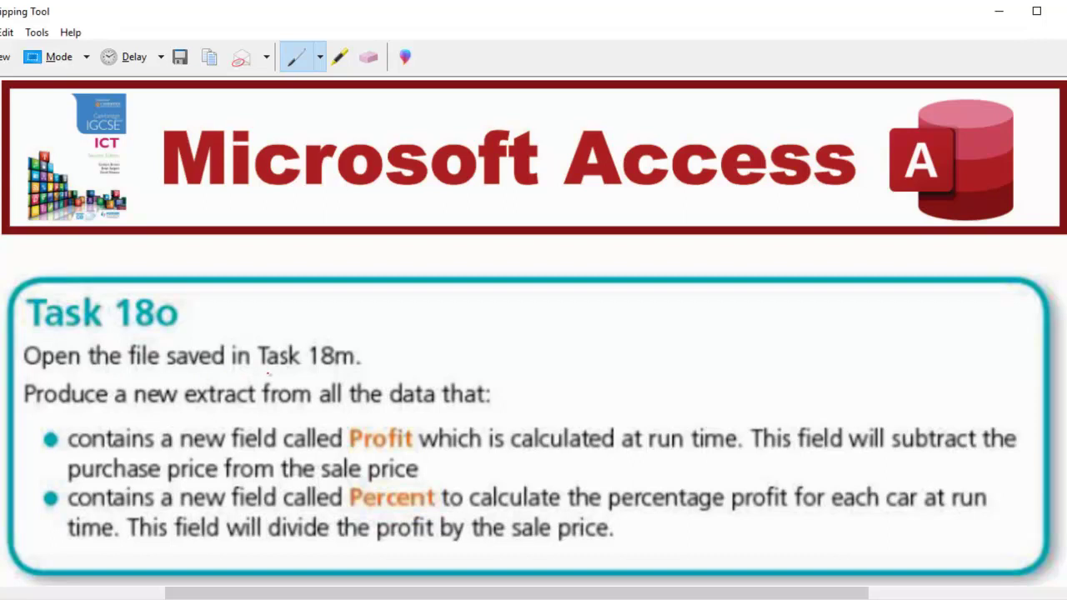
Box Task 18m, underline Profit, purchase price and sale price, and circle the first bullet in the Task 18o instructions.
mouse_move(270, 375)
mouse_down()
mouse_move(379, 364)
mouse_move(378, 325)
mouse_move(252, 327)
mouse_move(258, 367)
mouse_move(285, 375)
mouse_up()
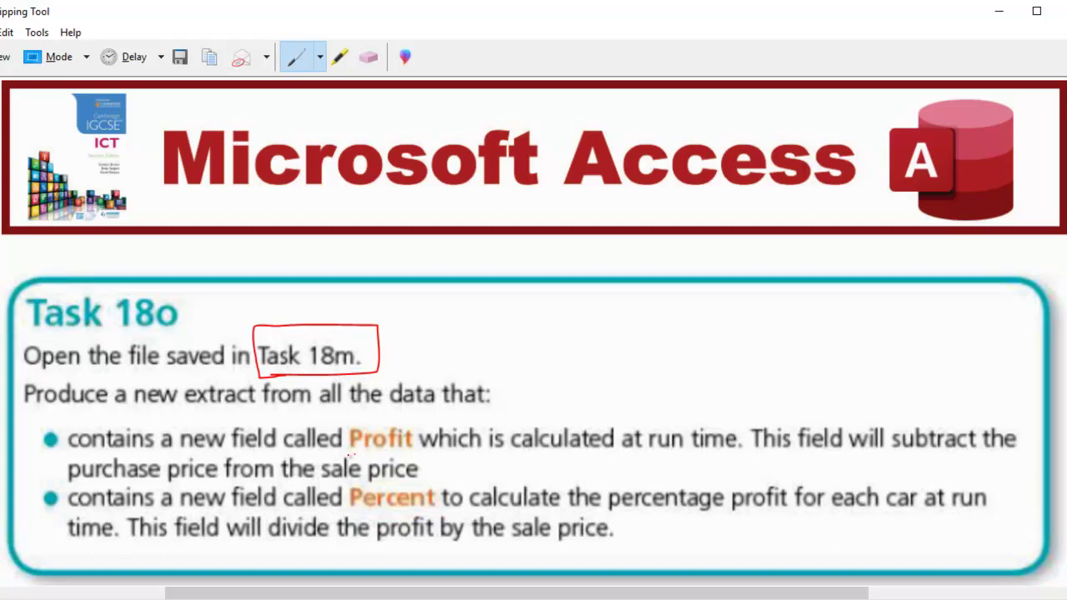
drag(348, 456, 417, 450)
drag(68, 482, 221, 480)
drag(325, 481, 418, 483)
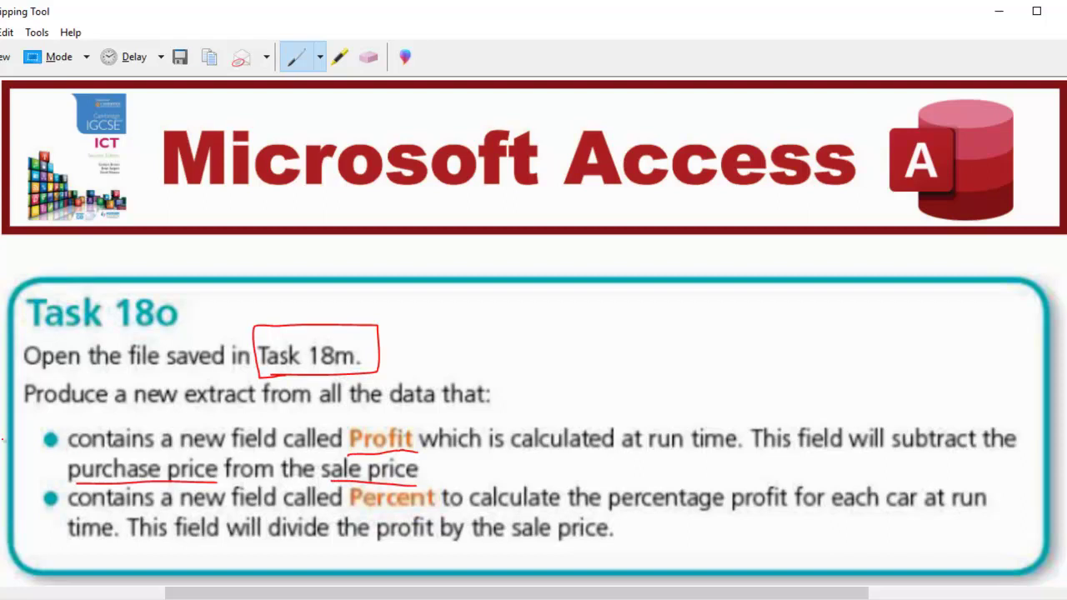
mouse_move(40, 427)
mouse_down()
mouse_move(70, 448)
mouse_move(46, 423)
mouse_up()
Switch to Access, open Cars_task18c_Query_18m in Design View, and enlarge the table area to reveal all Cars_task18c fields.
click(317, 594)
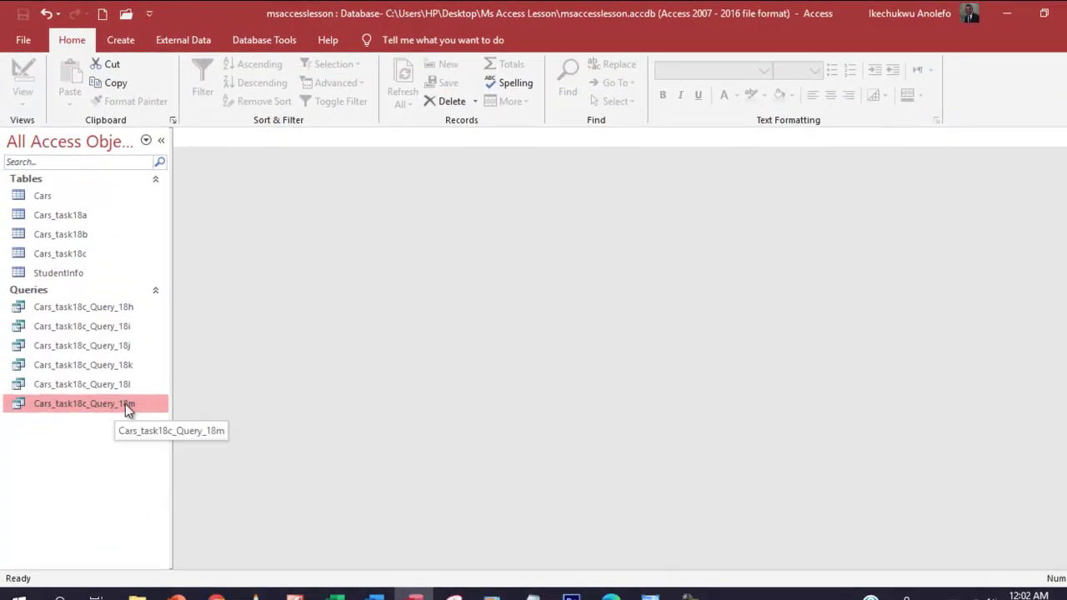
double_click(83, 406)
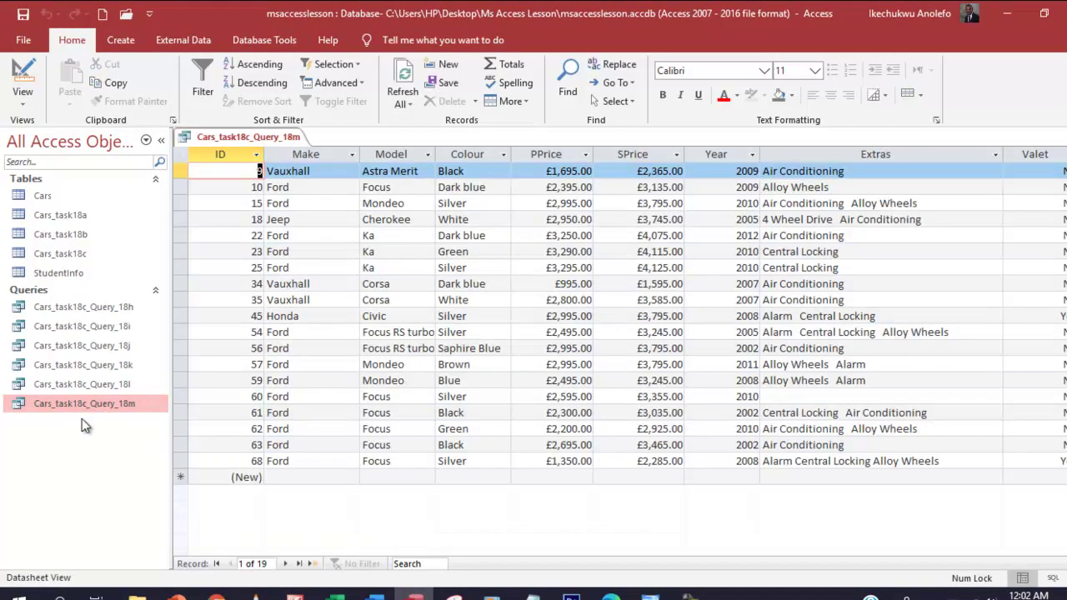
click(23, 83)
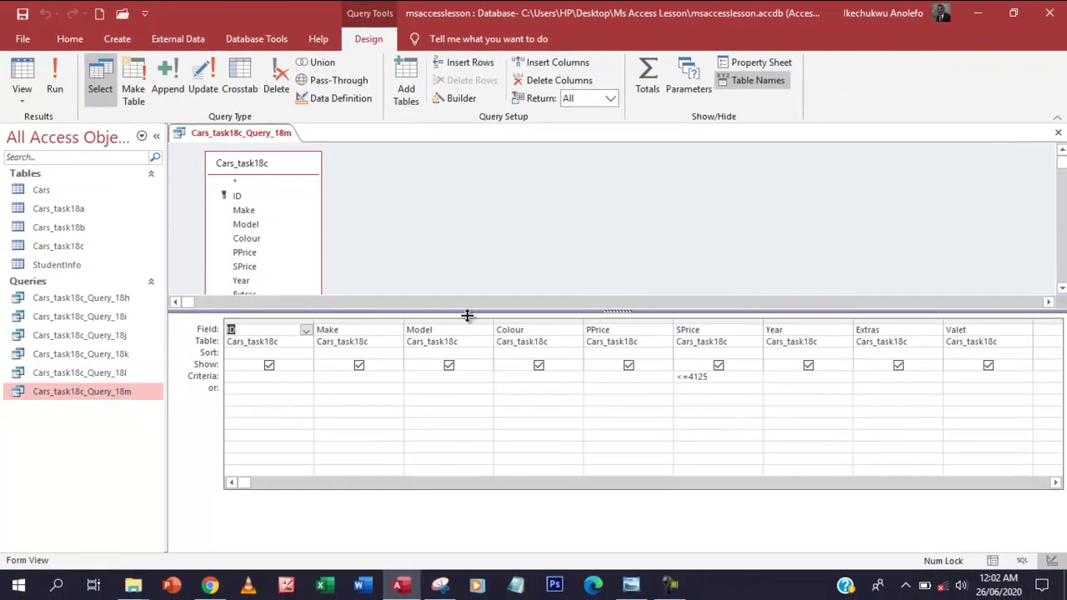
drag(467, 312, 457, 360)
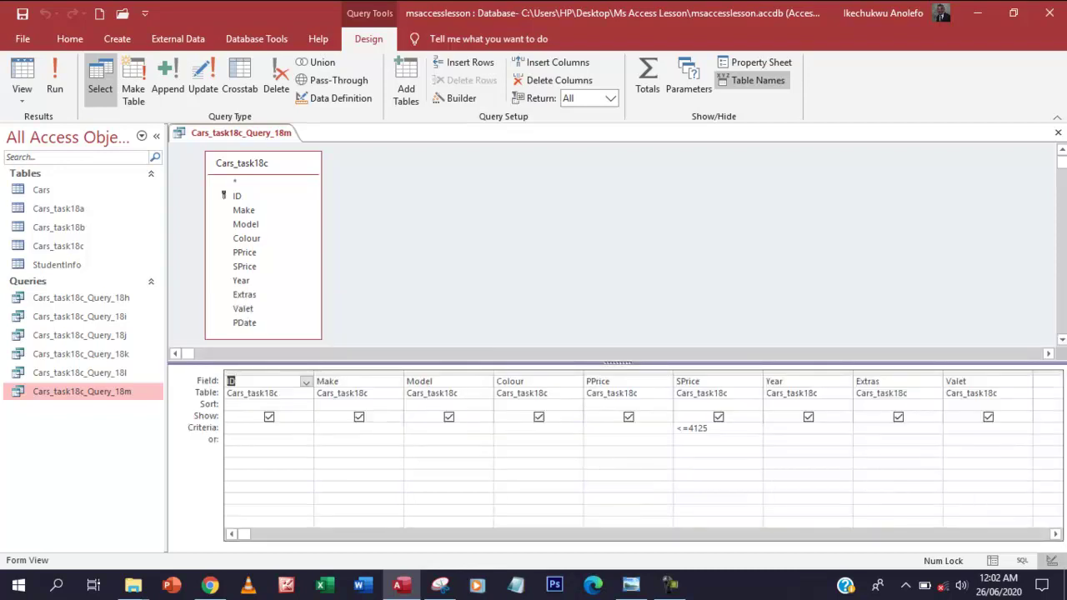
Add the calculated field Profit:[Sprice]-[PPrice] in the first empty query column after Valet.
double_click(1055, 534)
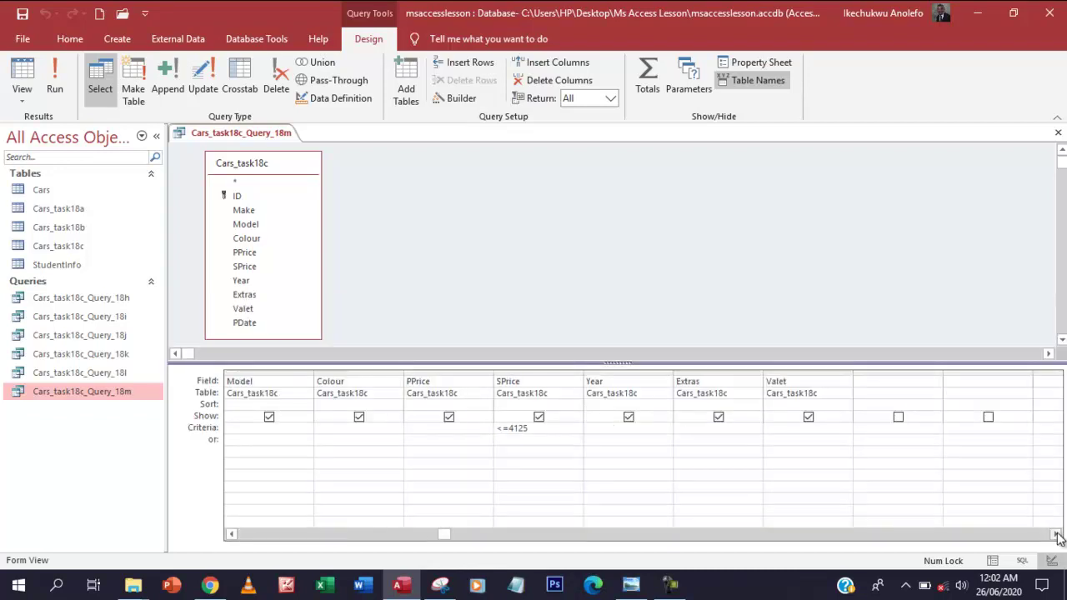
click(866, 383)
click(1055, 535)
click(1055, 535)
click(1055, 535)
click(1055, 535)
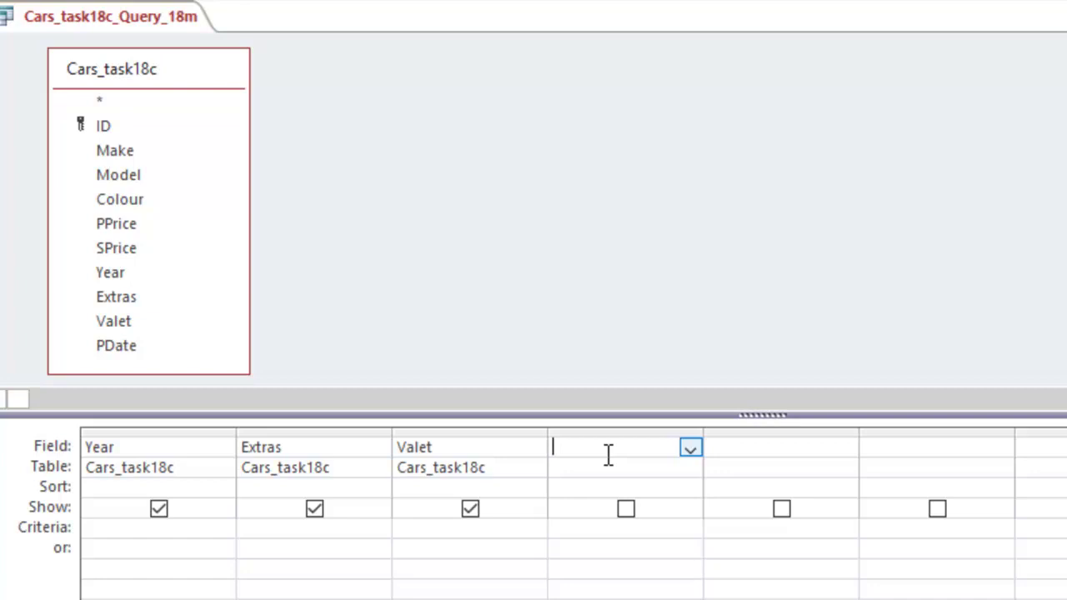
text(Pri)
key(BackSpace)
text(ofit:)
text([)
text(Sprice)
text(])
text(-)
text([)
text(PPrice)
text(])
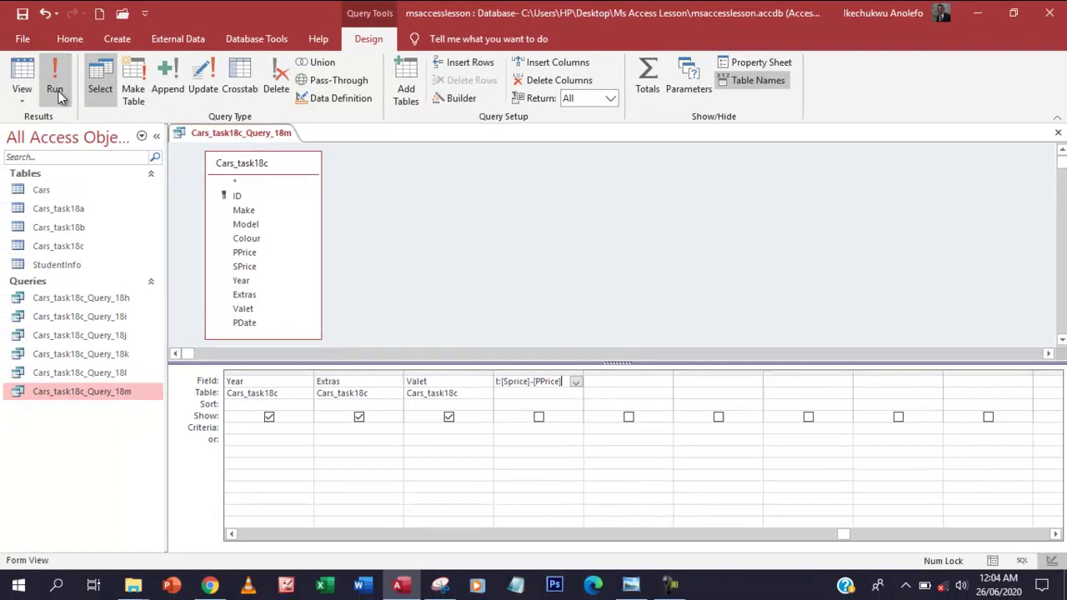
Run the query to check the Profit field, and narrow the Extras and Valet columns in the results.
click(55, 90)
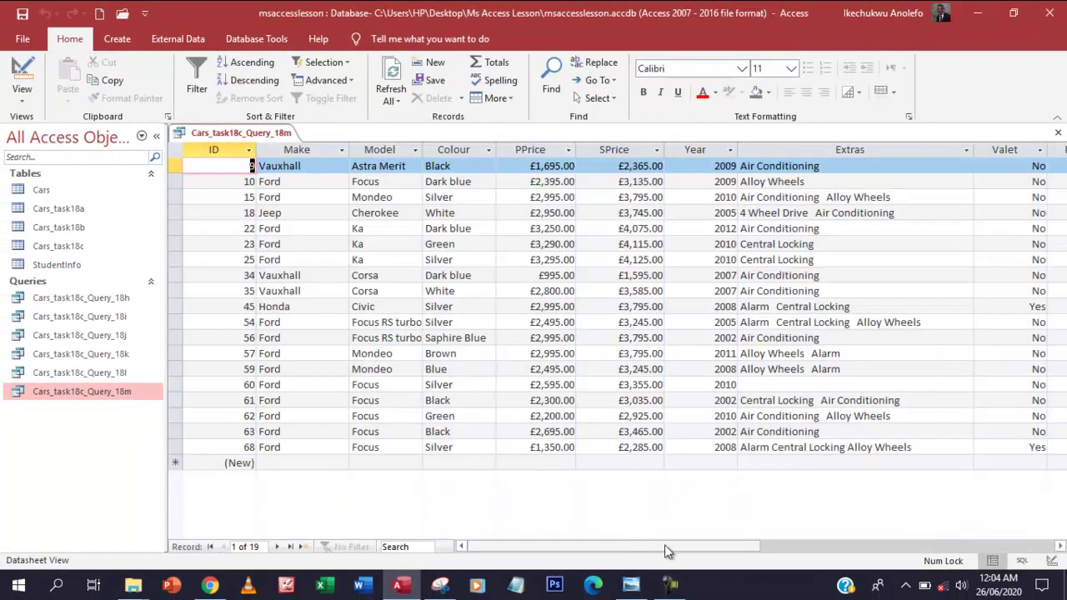
drag(666, 550, 842, 540)
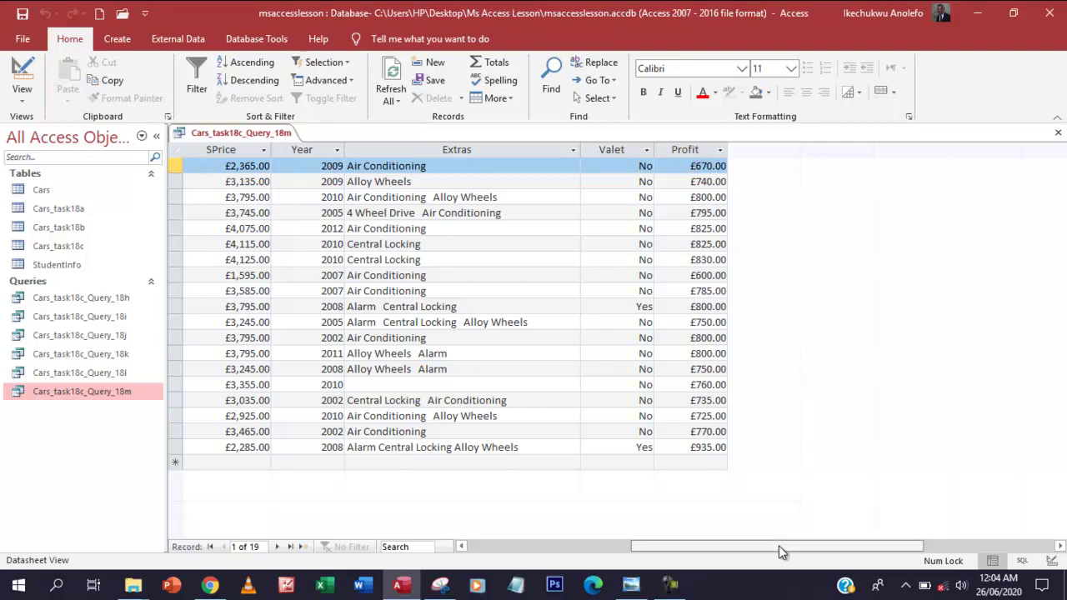
drag(778, 545, 718, 551)
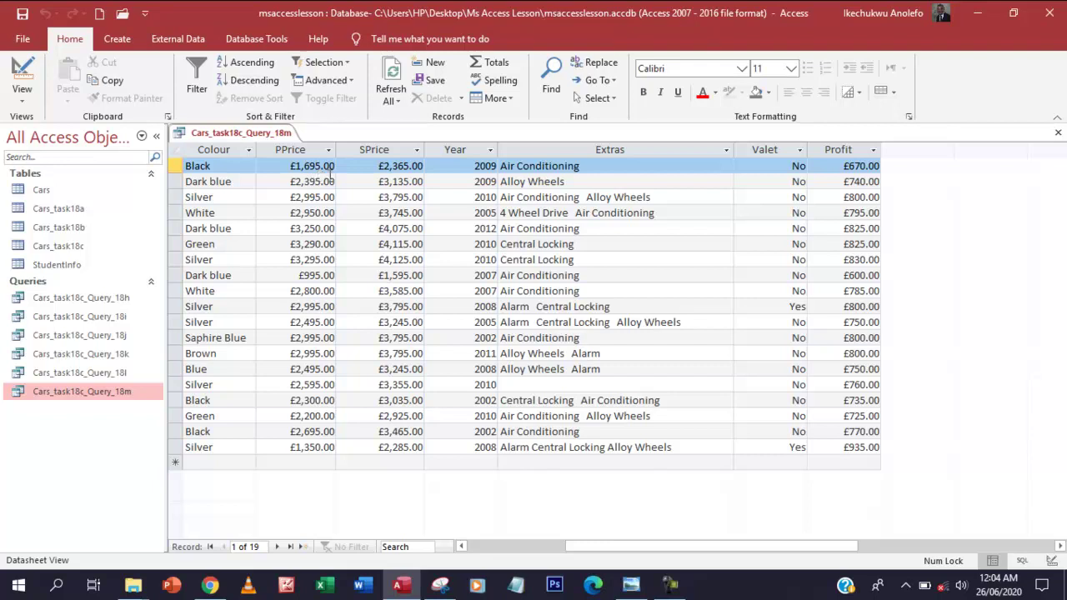
drag(734, 157, 685, 158)
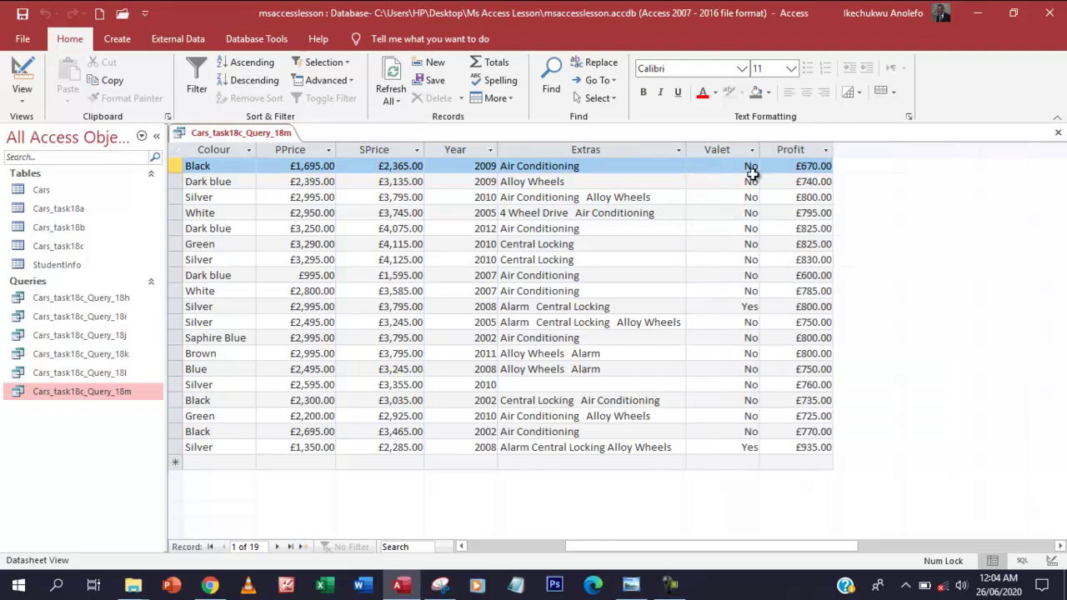
drag(758, 153, 751, 156)
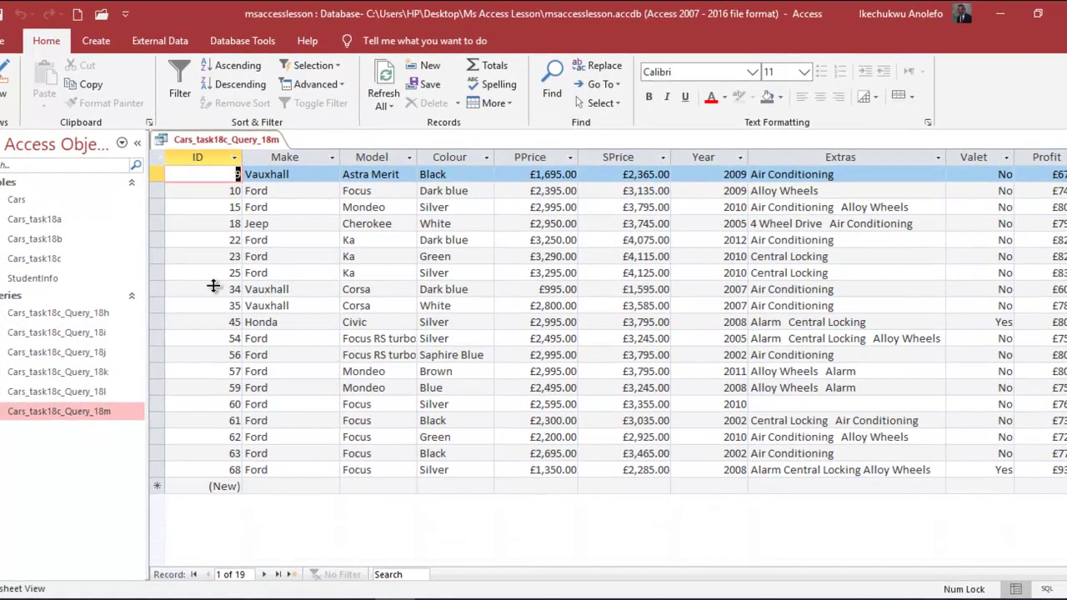
Return to the query design at the empty column after Profit, and underline Percent, profit and sale price in the Snipping Tool instructions.
click(4, 79)
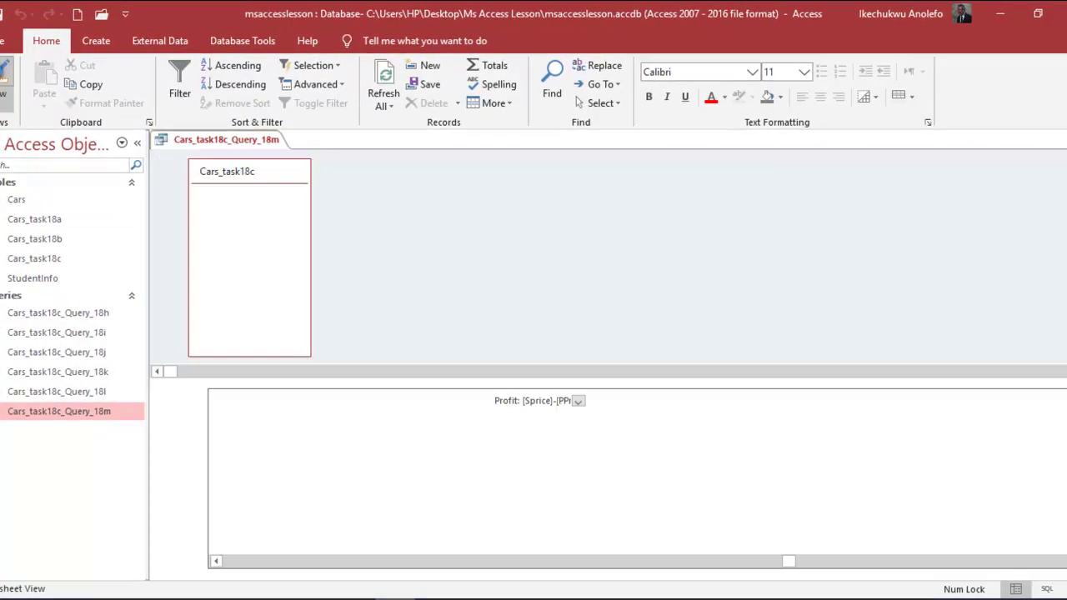
click(631, 401)
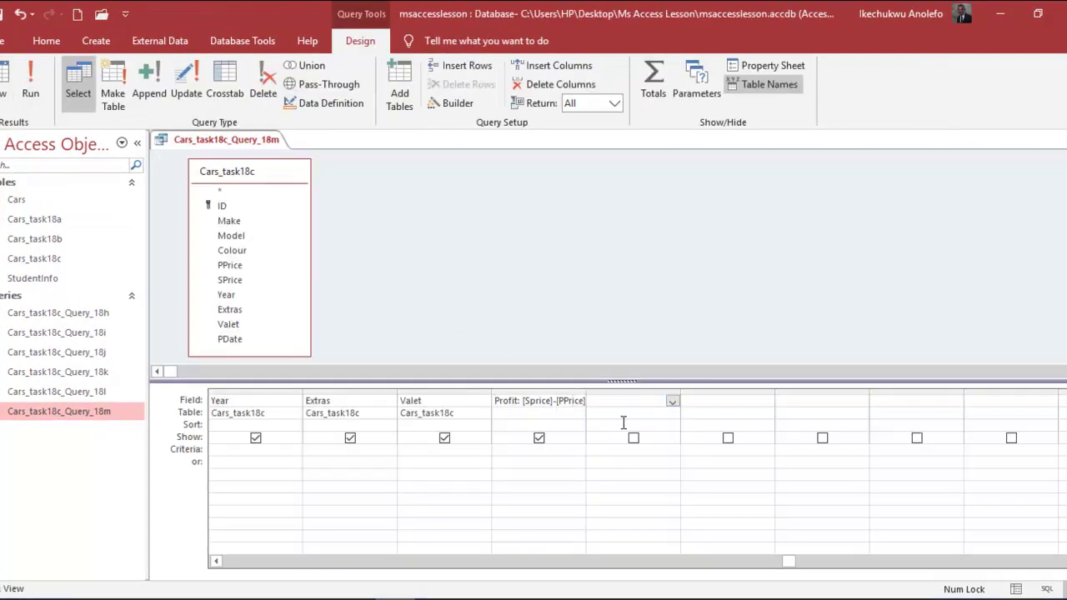
click(437, 593)
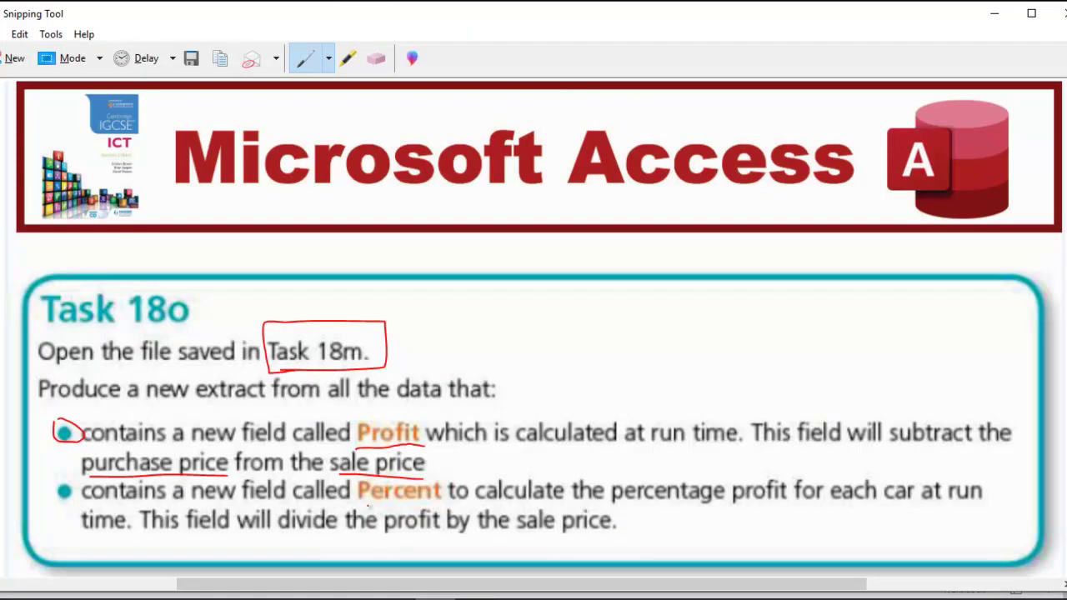
drag(368, 505, 423, 503)
drag(399, 538, 441, 537)
drag(520, 537, 597, 538)
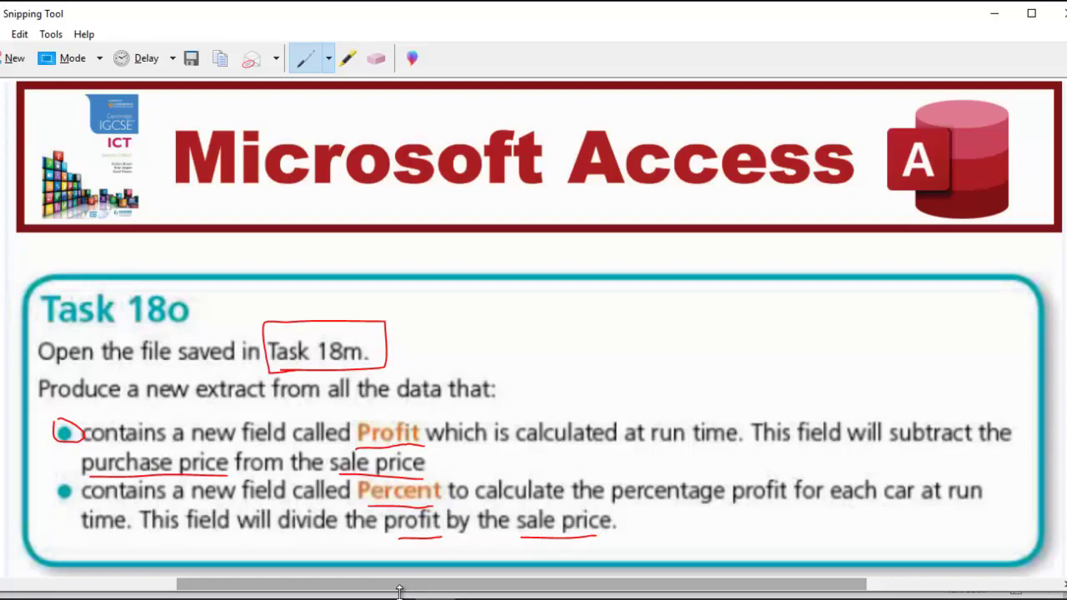
Switch back to Access and add the calculated field Percent:[Profit]/[SPrice] in the empty column after Profit.
mouse_move(392, 593)
click(392, 542)
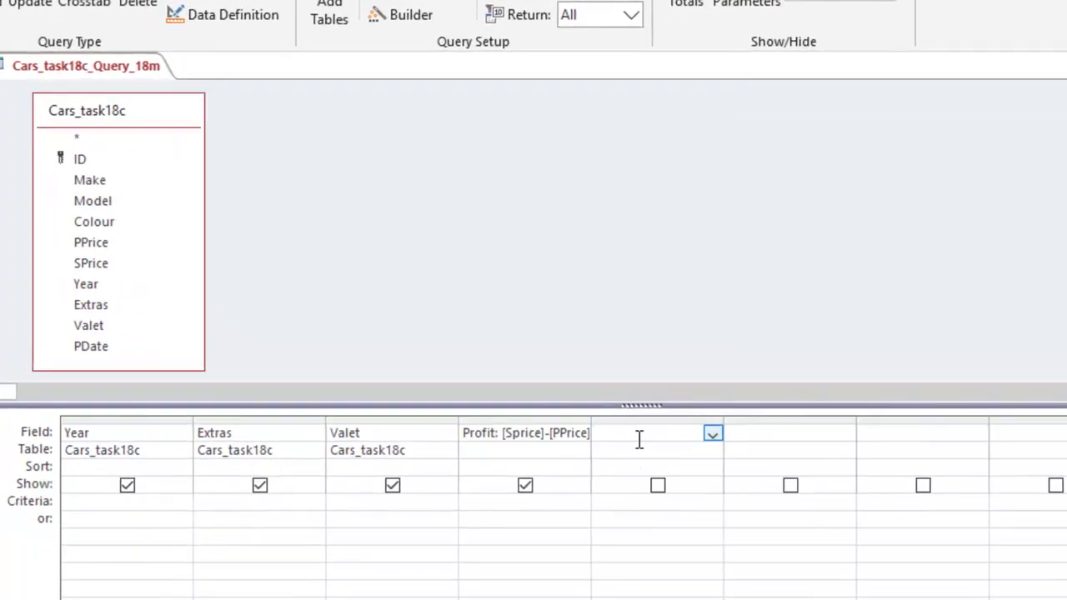
text(Percenta:[Profit)
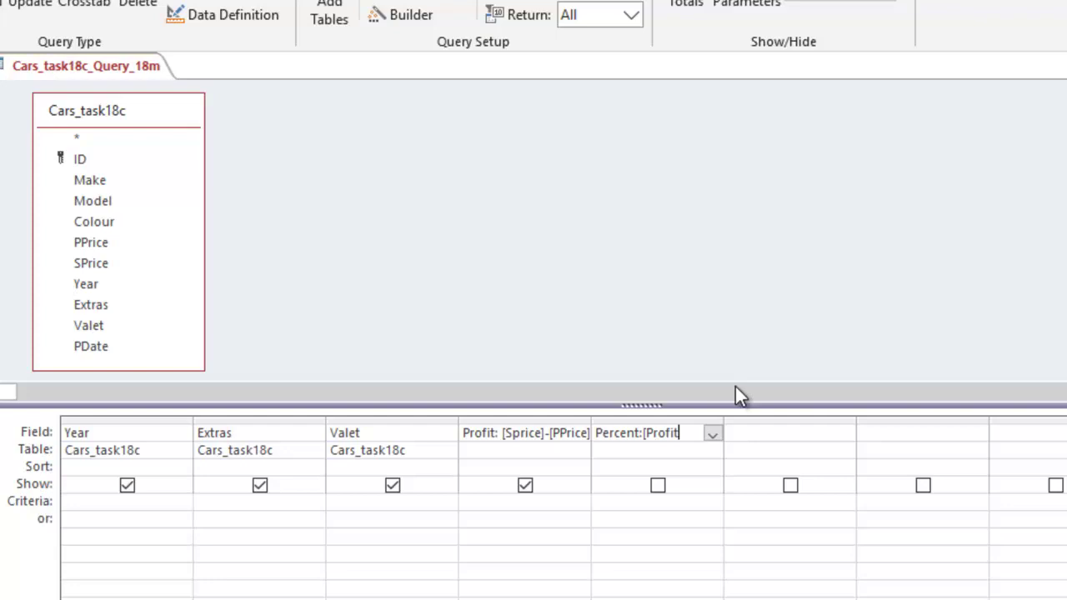
text(]/[SP)
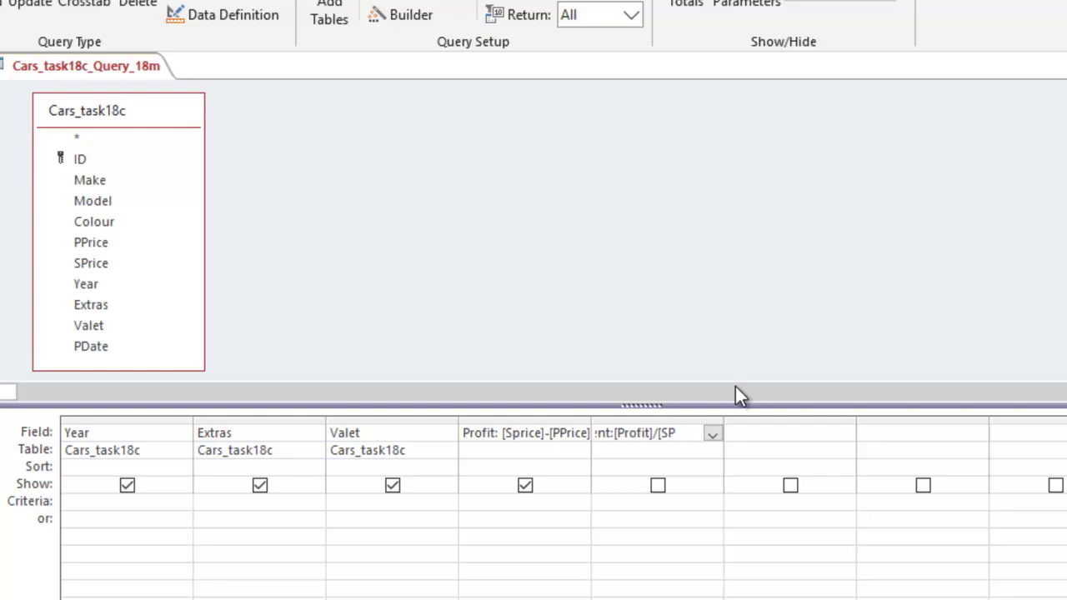
text(rice])
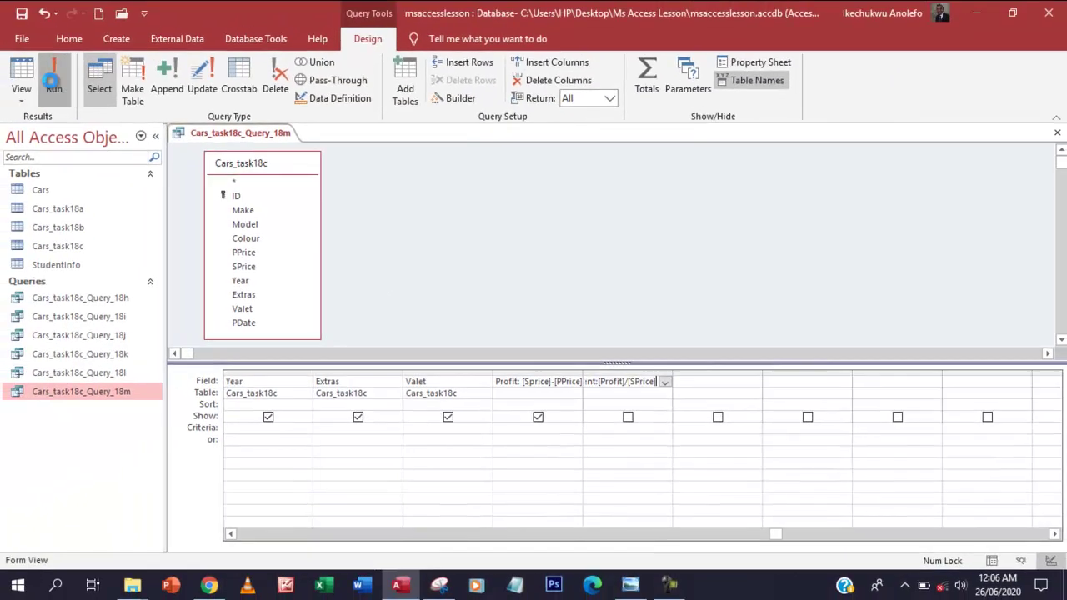
Run the query and widen the Percent column to show its full values, and rerun it from Design View.
click(55, 81)
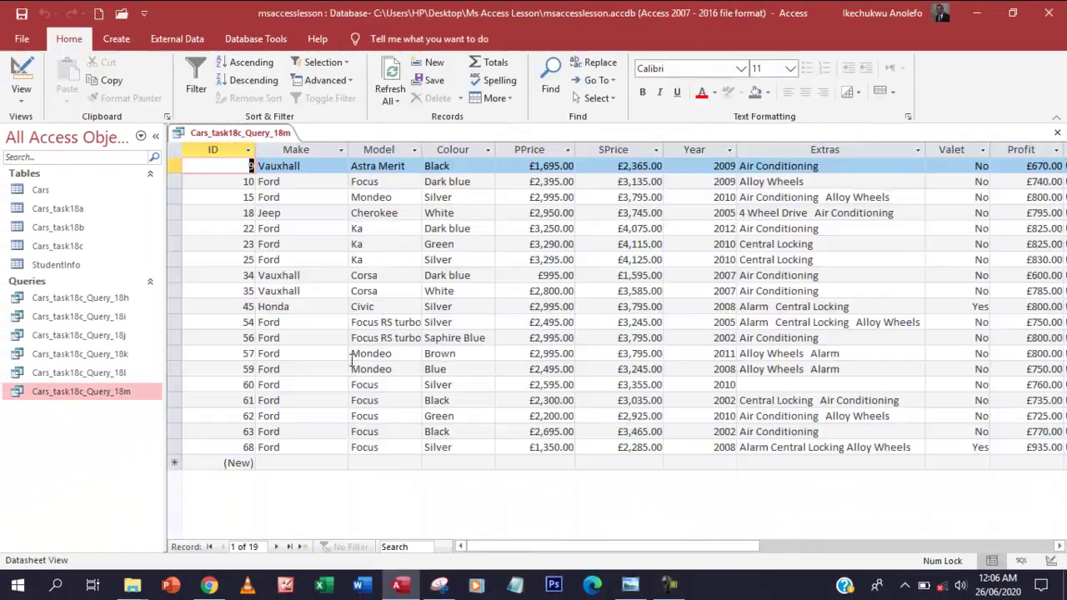
drag(696, 546, 798, 549)
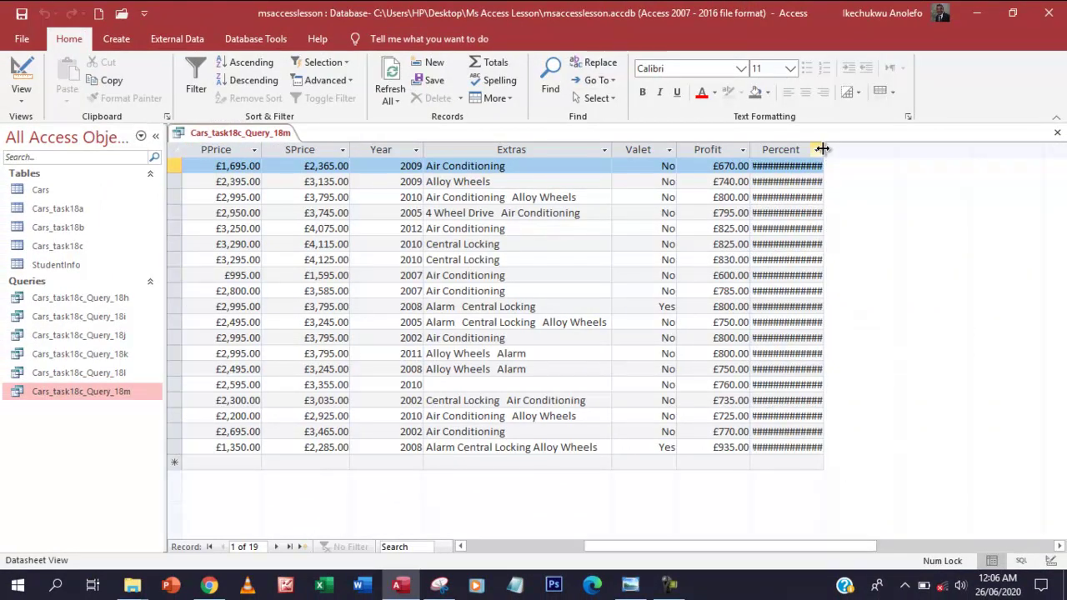
drag(821, 149, 875, 150)
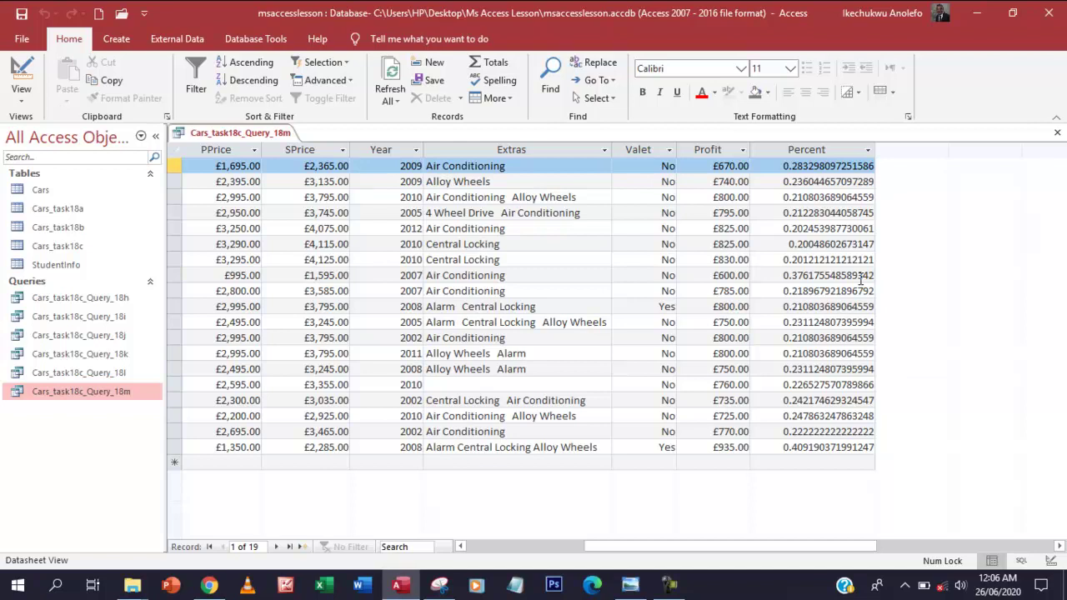
click(20, 75)
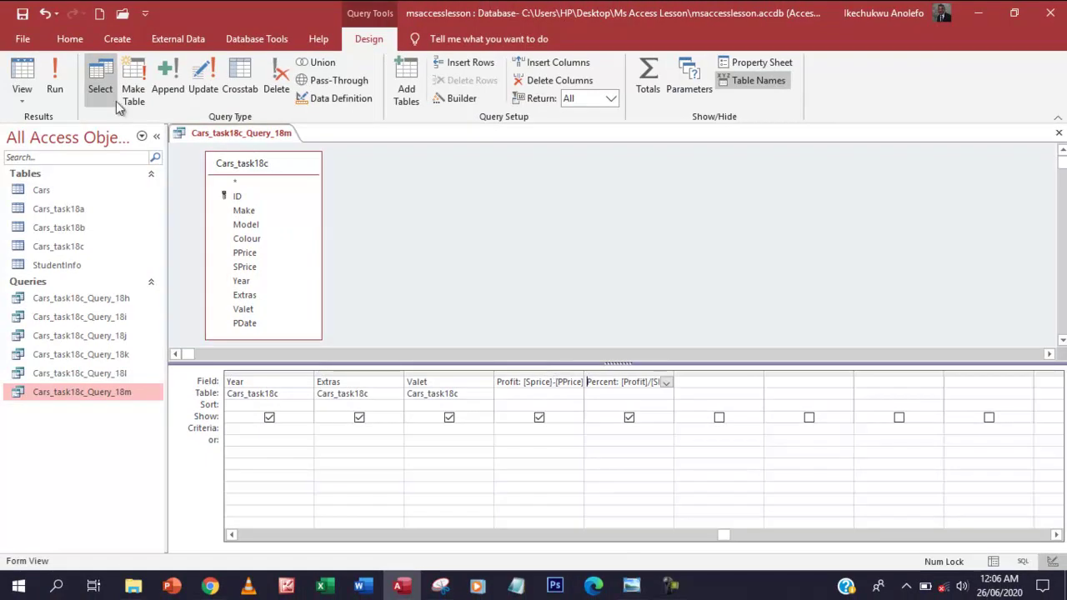
click(55, 94)
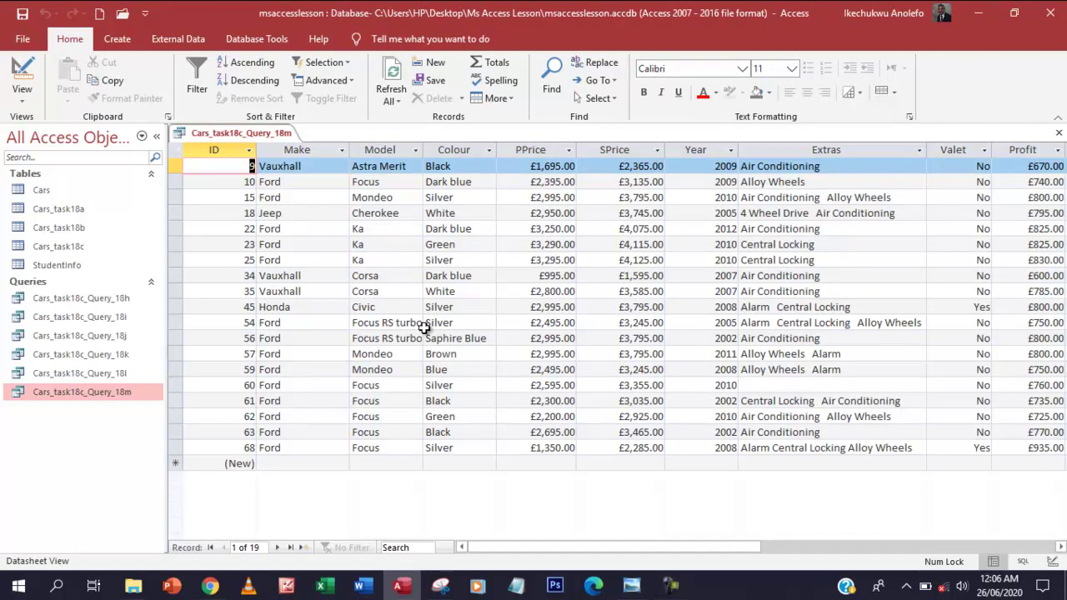
Save the query as a new query object named Copy of Cars_task18c_Query_18o.
click(28, 41)
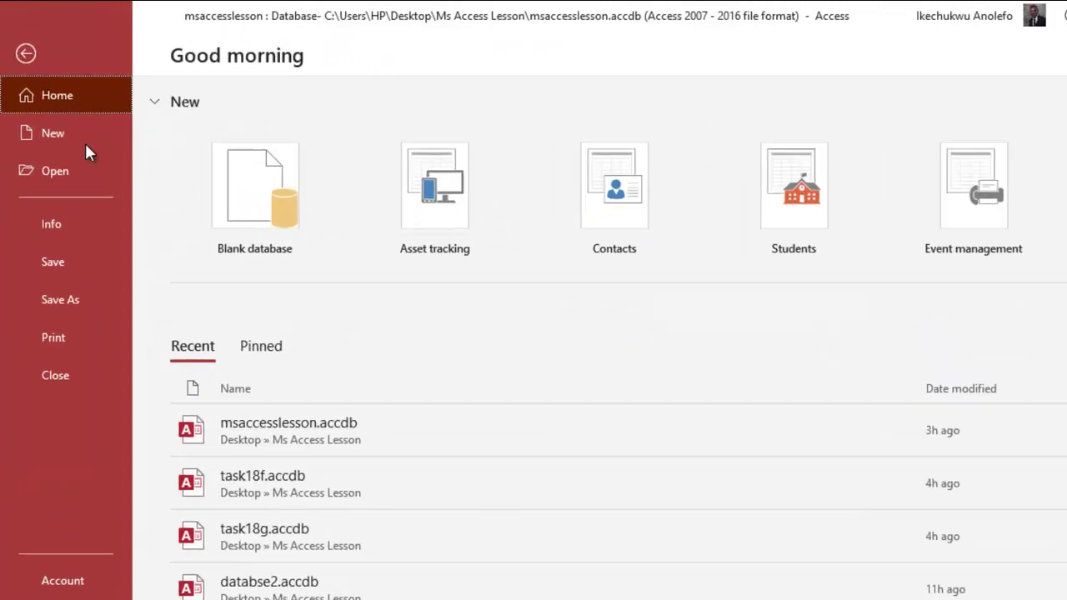
click(97, 312)
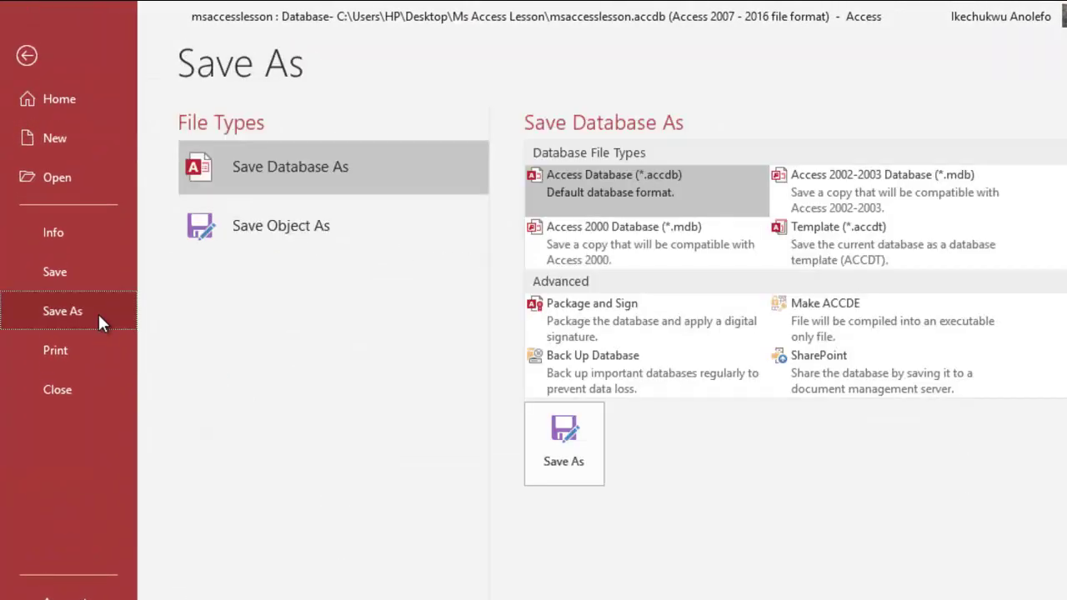
click(272, 227)
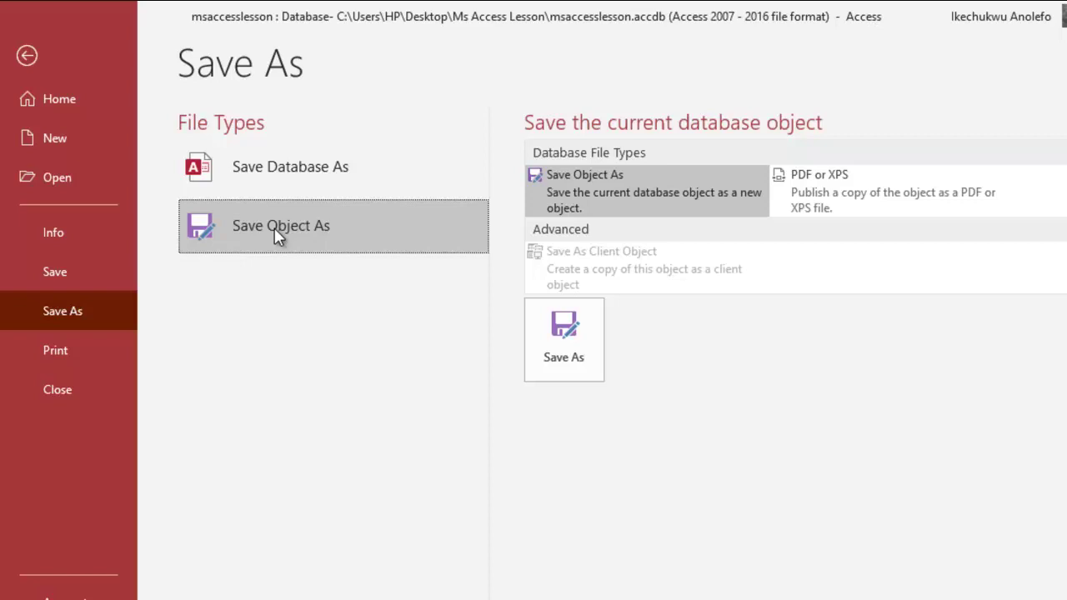
click(564, 342)
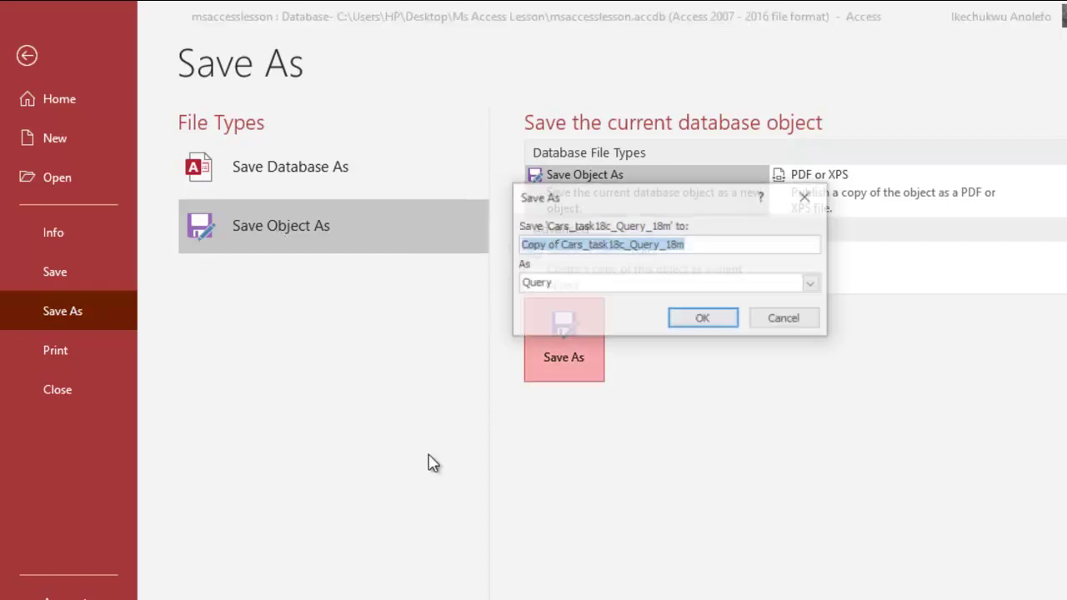
click(605, 242)
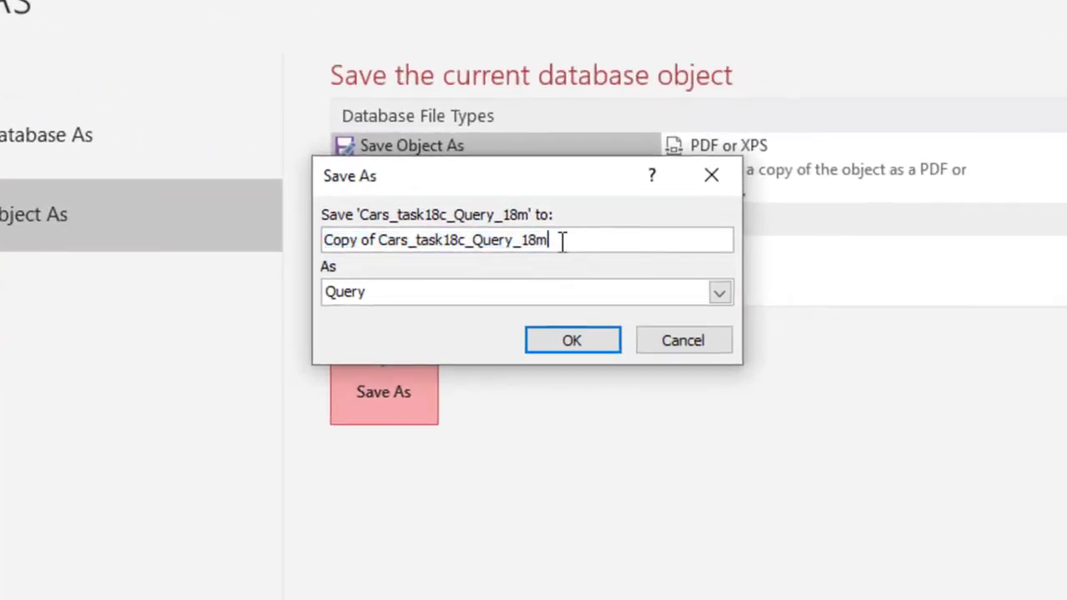
key(BackSpace)
text(o)
click(563, 342)
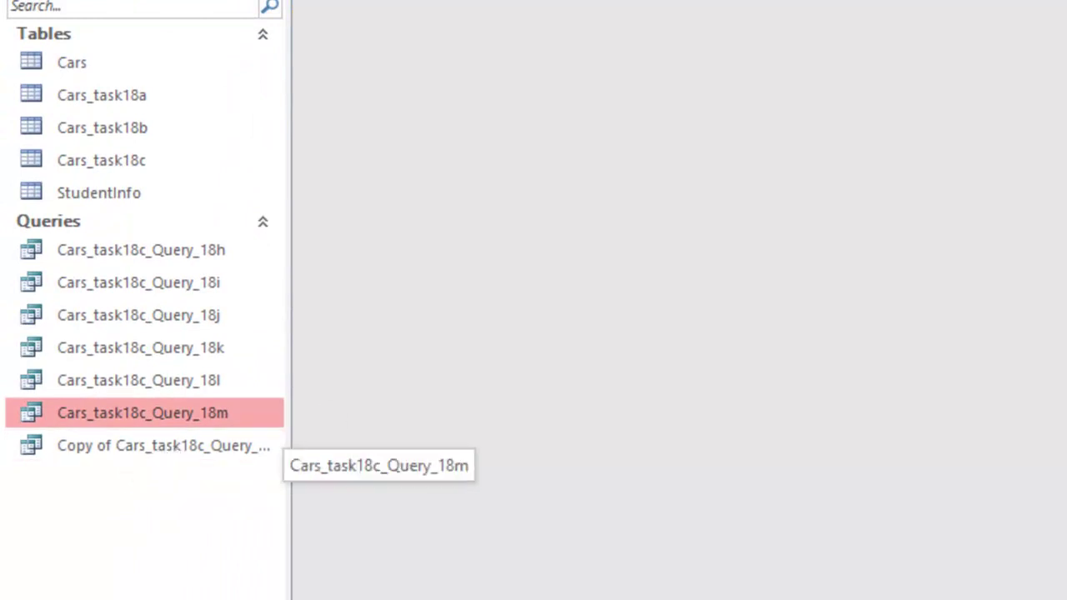
Rename the copied query to Cars_task18c_Query_18o by removing the "Copy of" prefix.
click(137, 447)
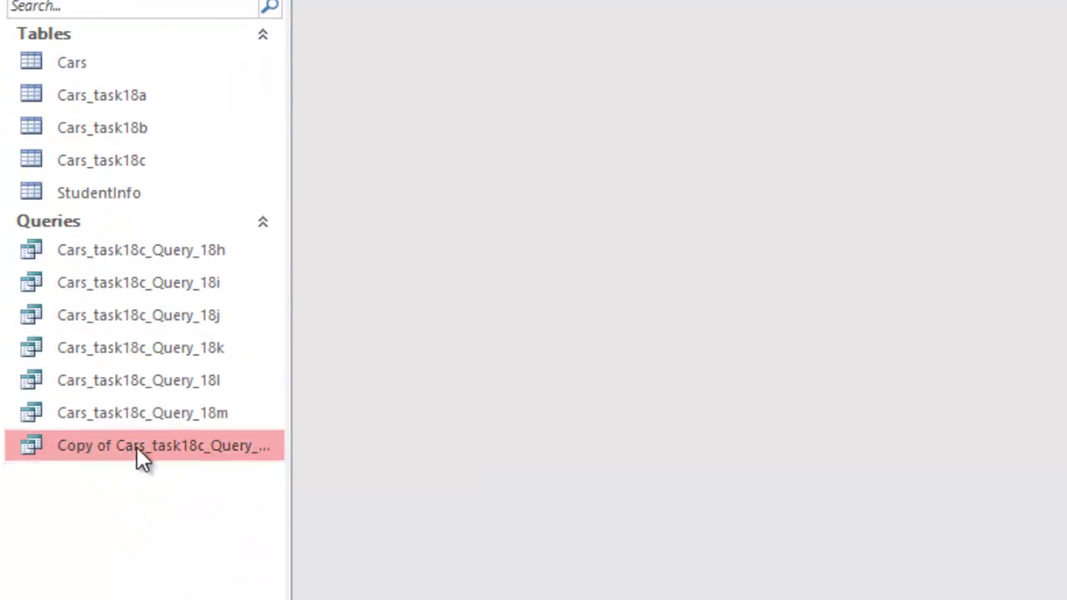
right_click(137, 447)
click(180, 229)
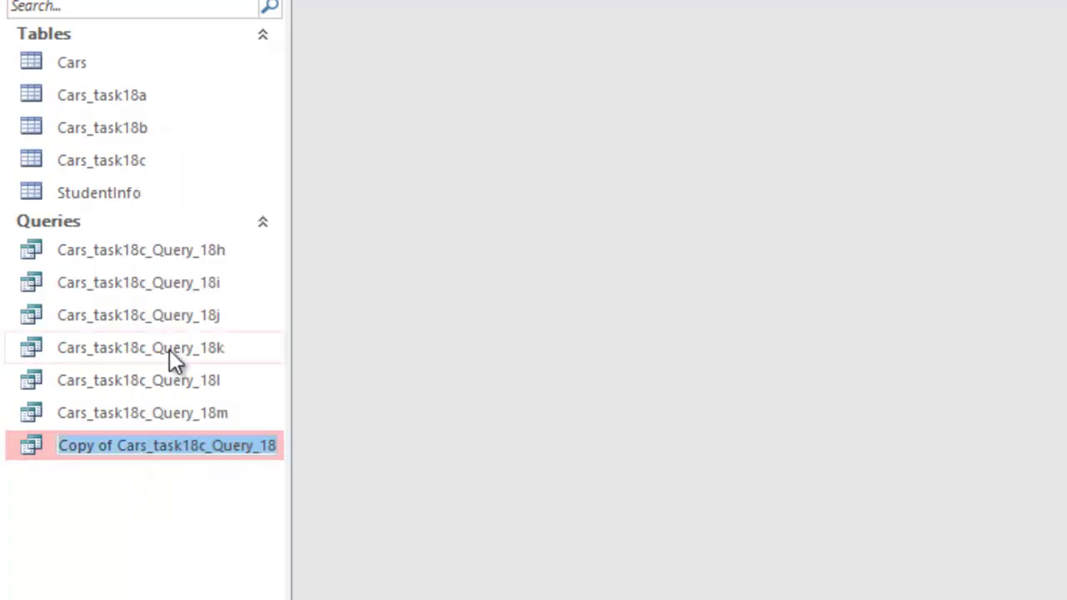
drag(117, 445, 53, 450)
key(BackSpace)
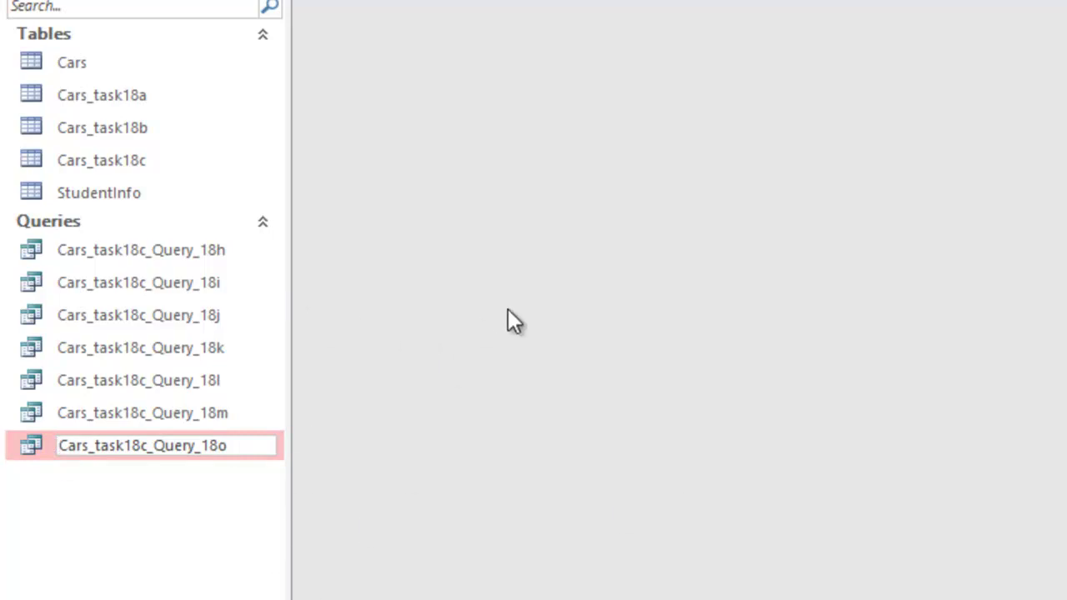
key(Return)
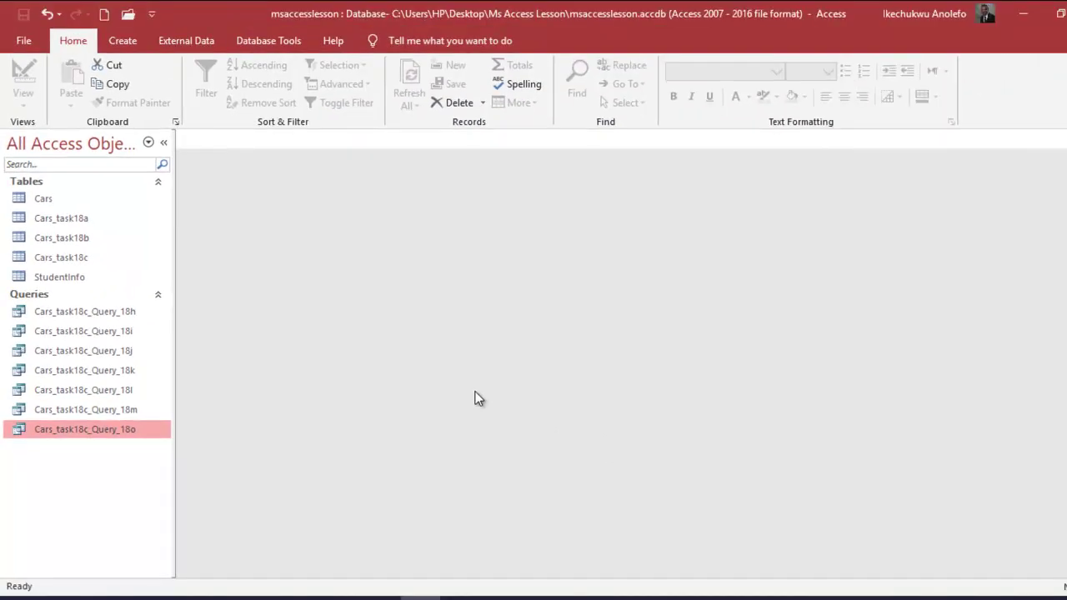